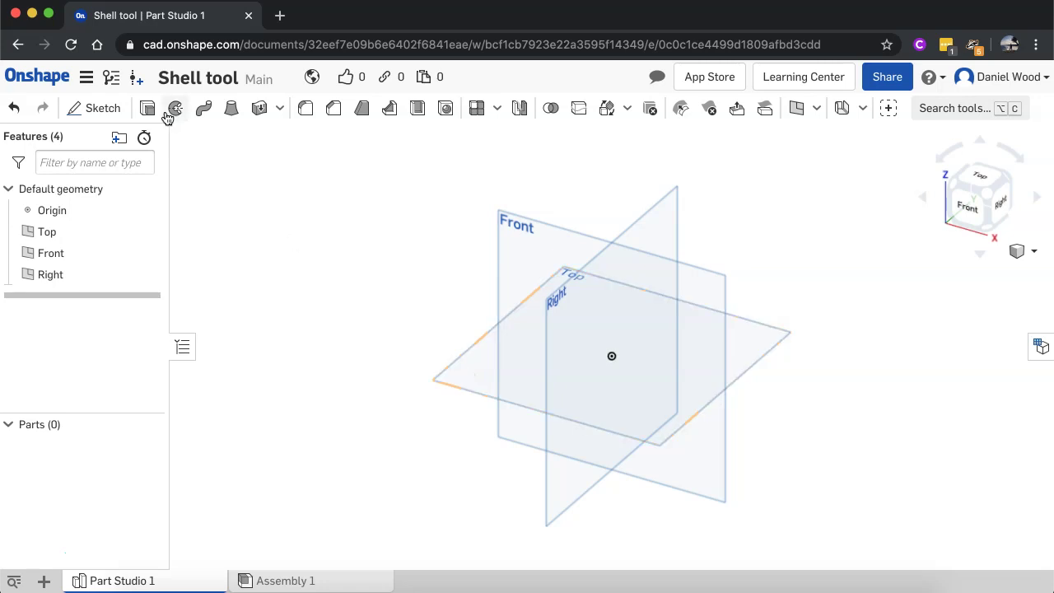
- Sketch an 85 mm centre-point circle at the origin on the Top plane
{"action": "left_click", "coordinate": [97, 109]}
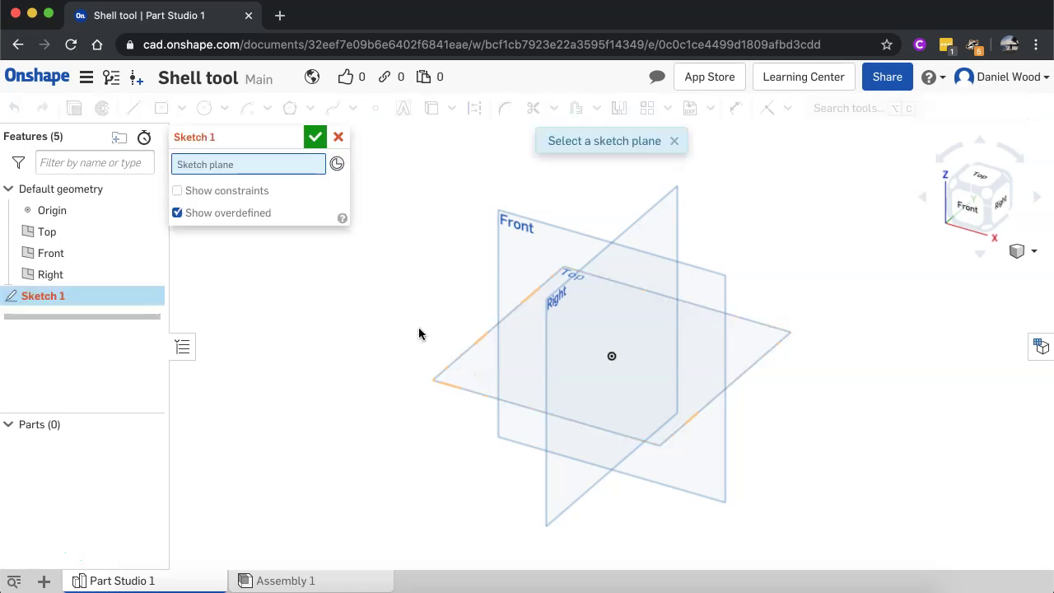
{"action": "left_click", "coordinate": [480, 371]}
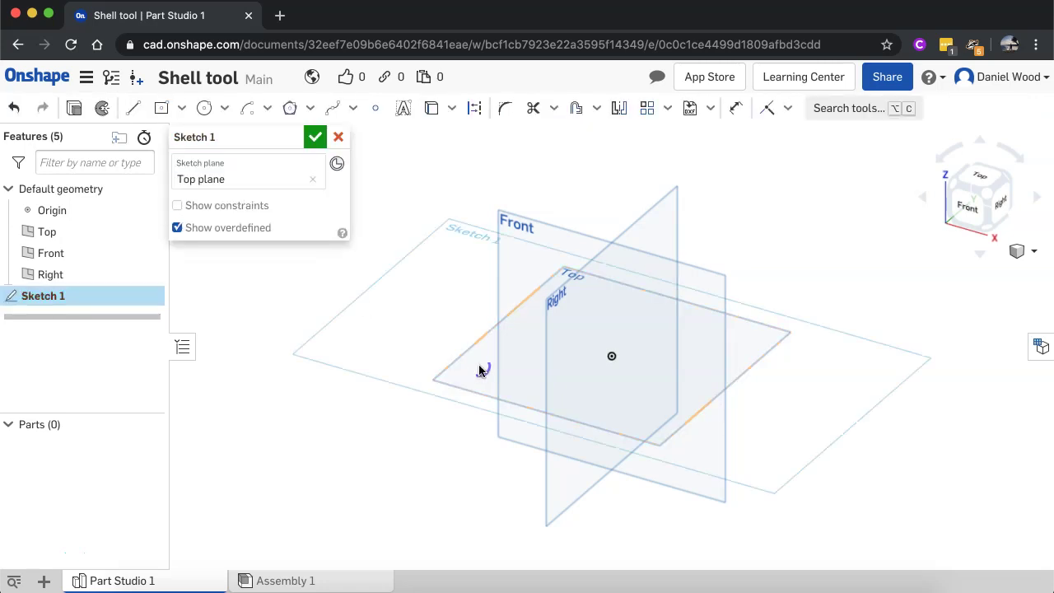
{"action": "left_click", "coordinate": [204, 111]}
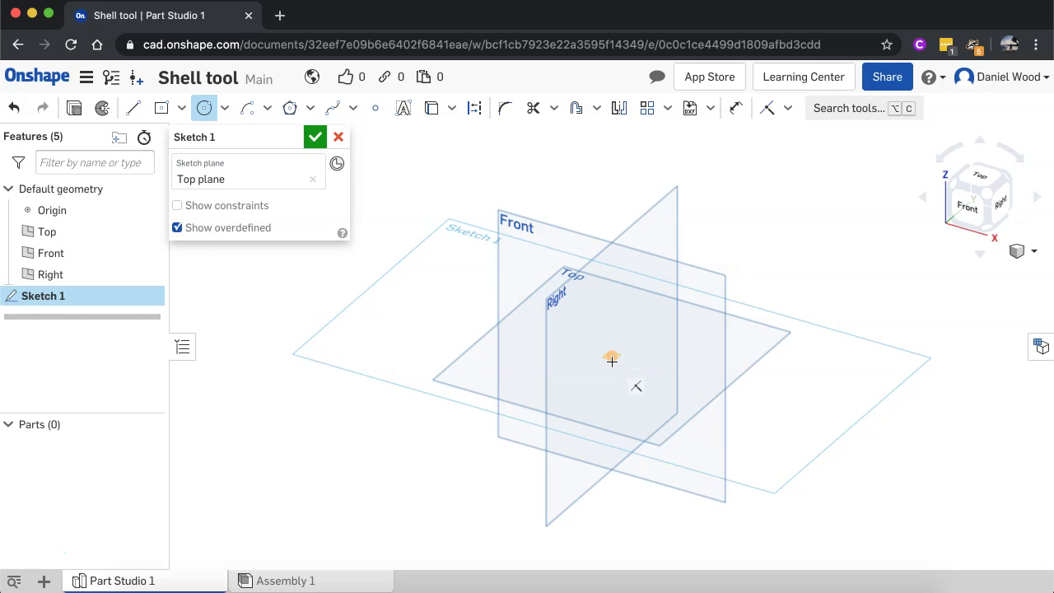
{"action": "left_click", "coordinate": [612, 360]}
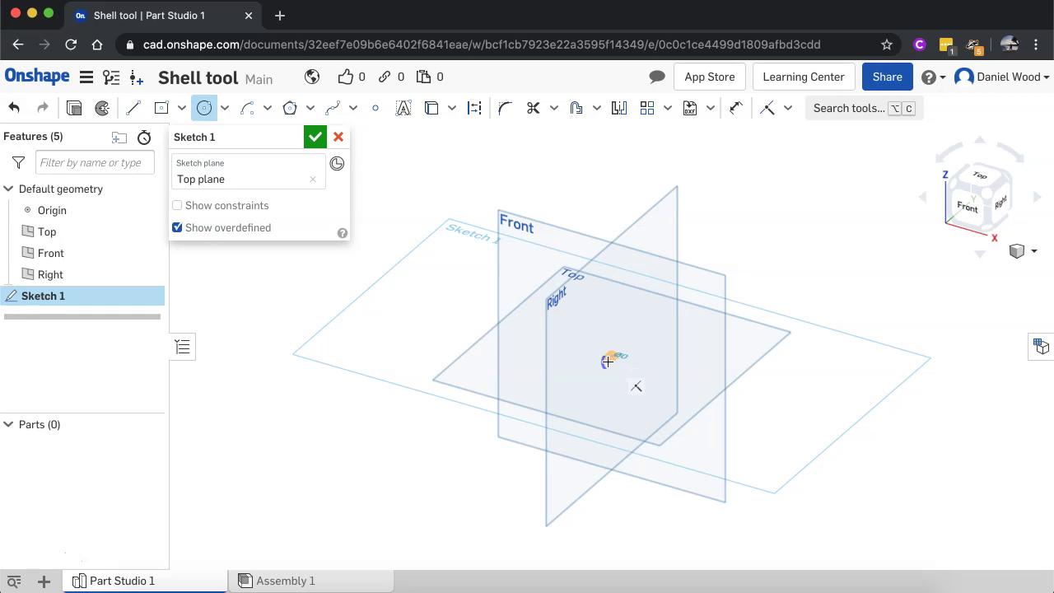
{"action": "left_click", "coordinate": [564, 385]}
{"action": "left_click", "coordinate": [317, 138]}
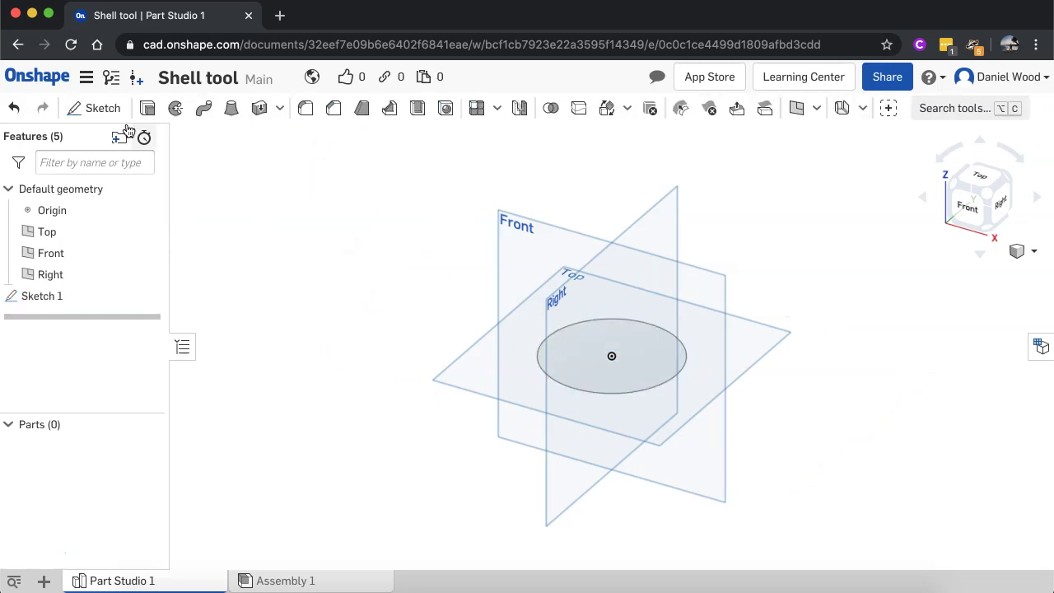
- Extrude the circle region 93 mm upward into a solid cylinder, Part 1
{"action": "left_click", "coordinate": [147, 108]}
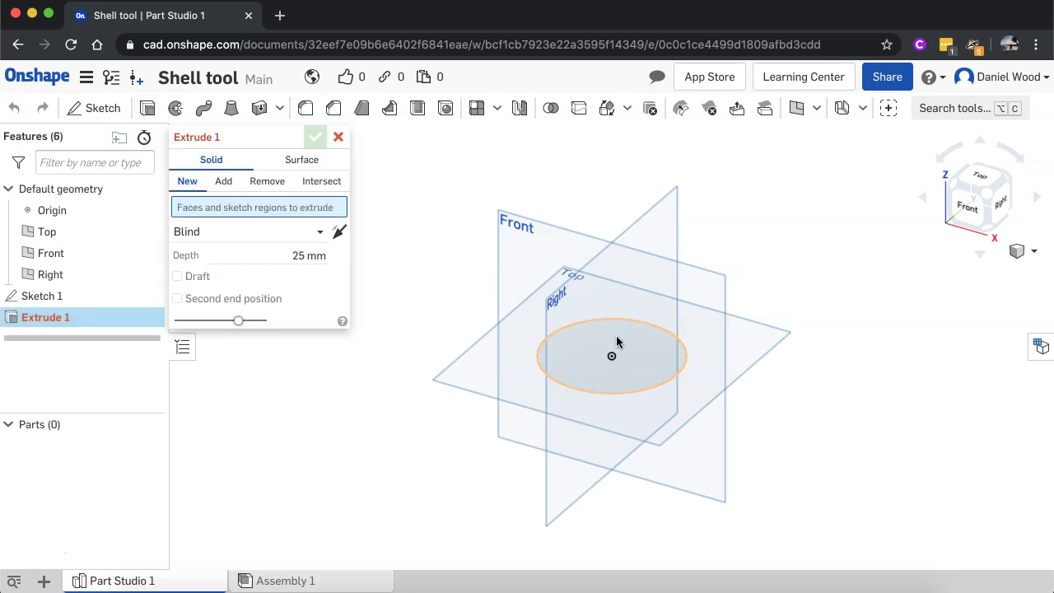
{"action": "left_click", "coordinate": [611, 363]}
{"action": "left_click_drag", "start_coordinate": [610, 290], "coordinate": [615, 187]}
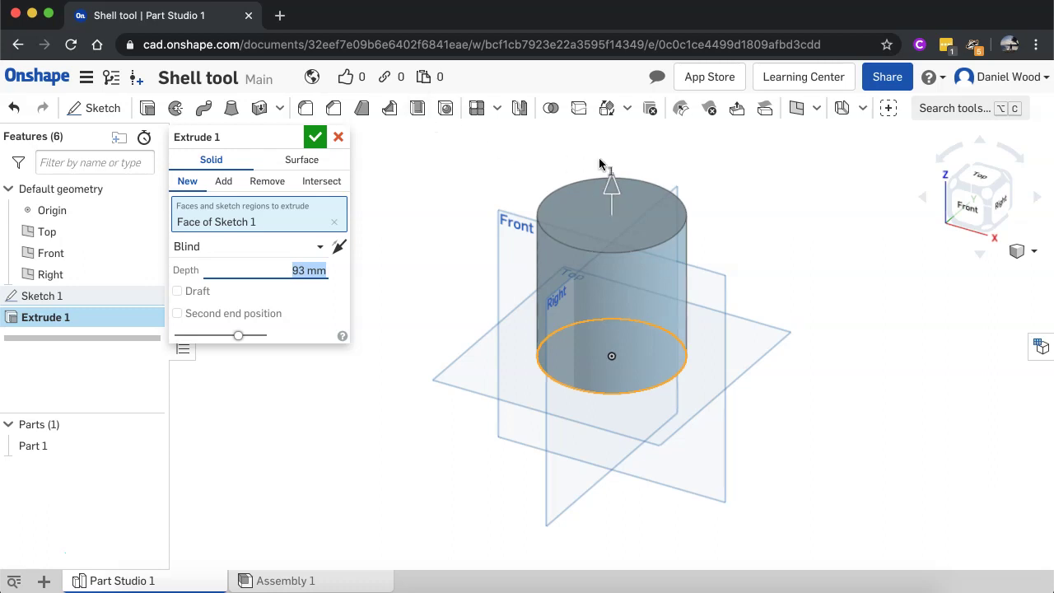
{"action": "left_click", "coordinate": [315, 136]}
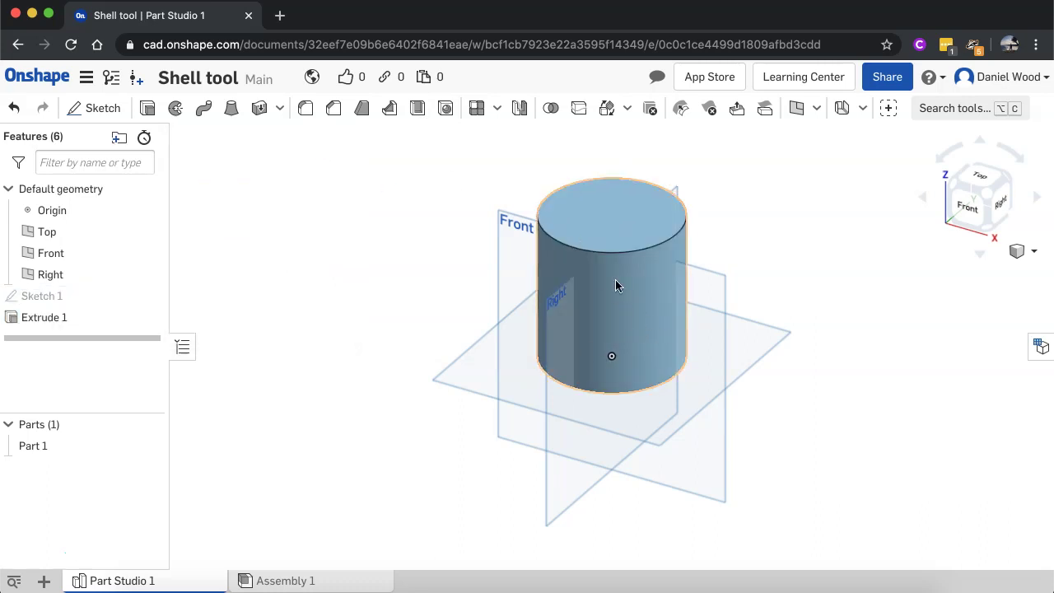
- Shell the cylinder with its top face removed and a 5 mm wall thickness
{"action": "left_click", "coordinate": [417, 114]}
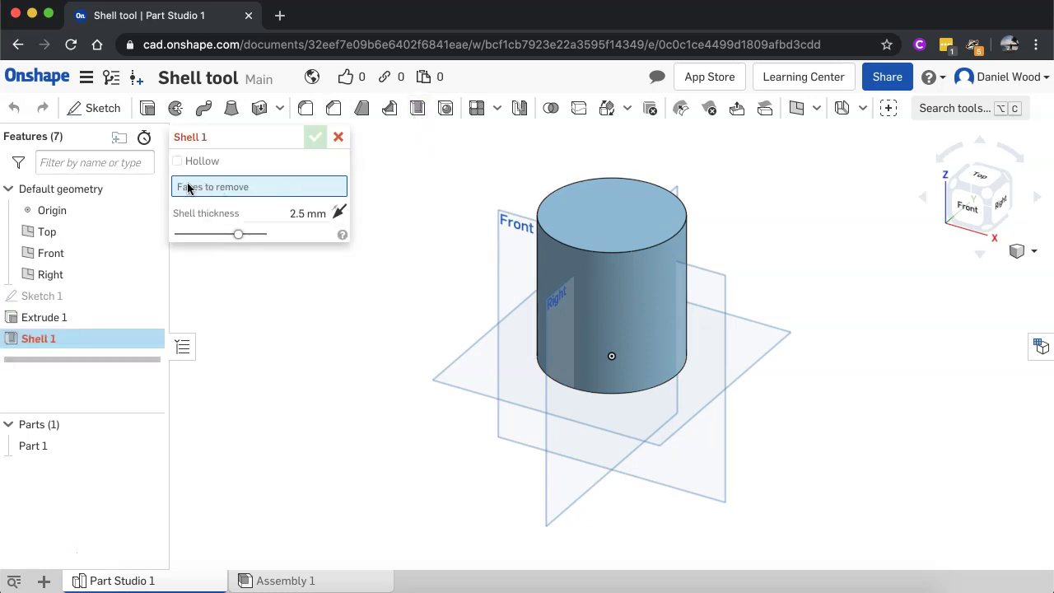
{"action": "left_click", "coordinate": [611, 219]}
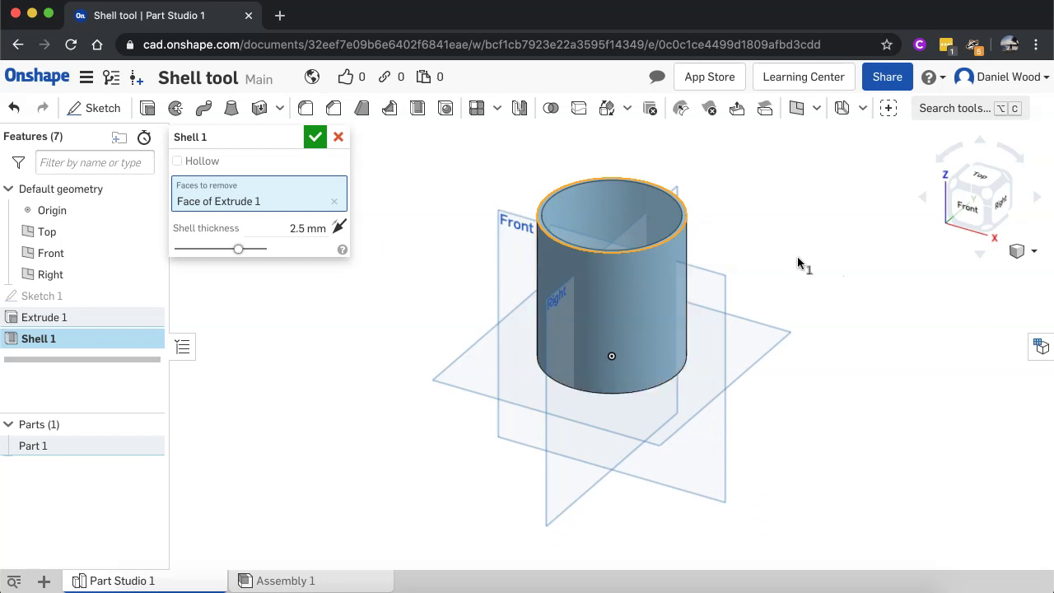
{"action": "right_click_drag", "start_coordinate": [797, 262], "coordinate": [809, 303]}
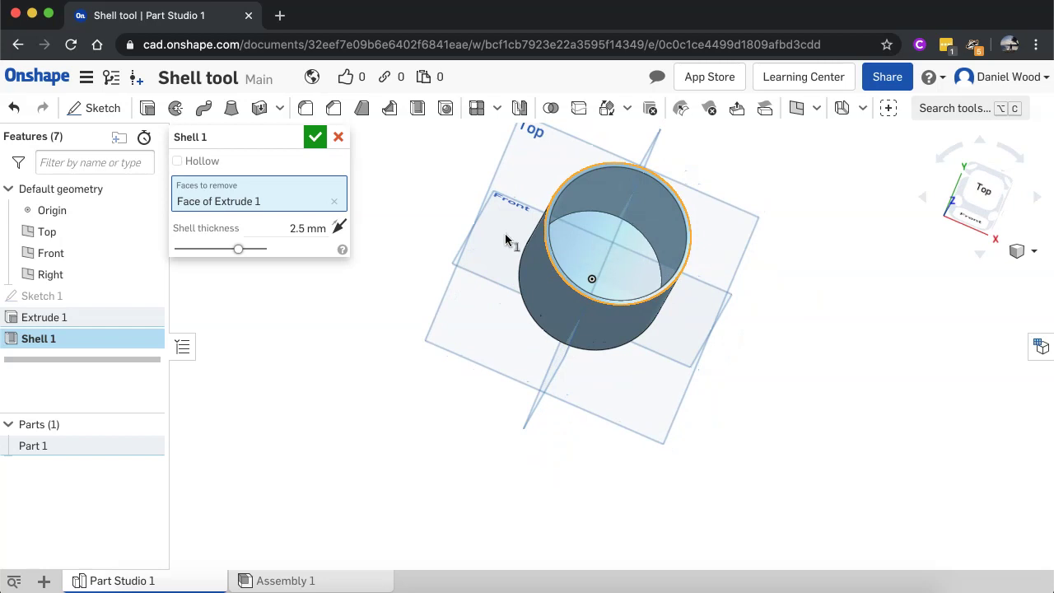
{"action": "left_click", "coordinate": [298, 231]}
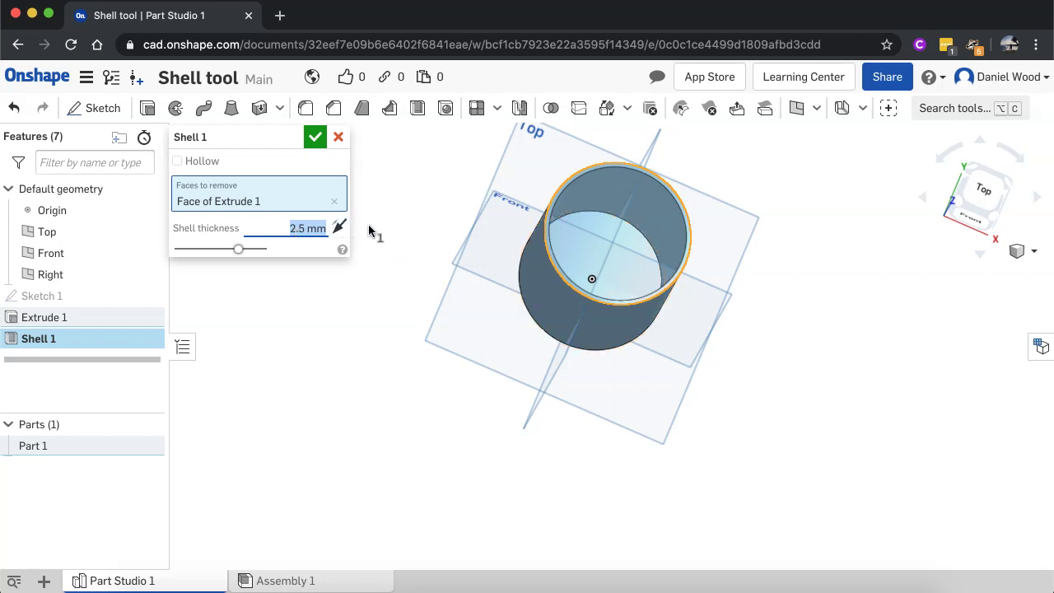
{"action": "type", "text": "5"}
{"action": "key", "text": "Return"}
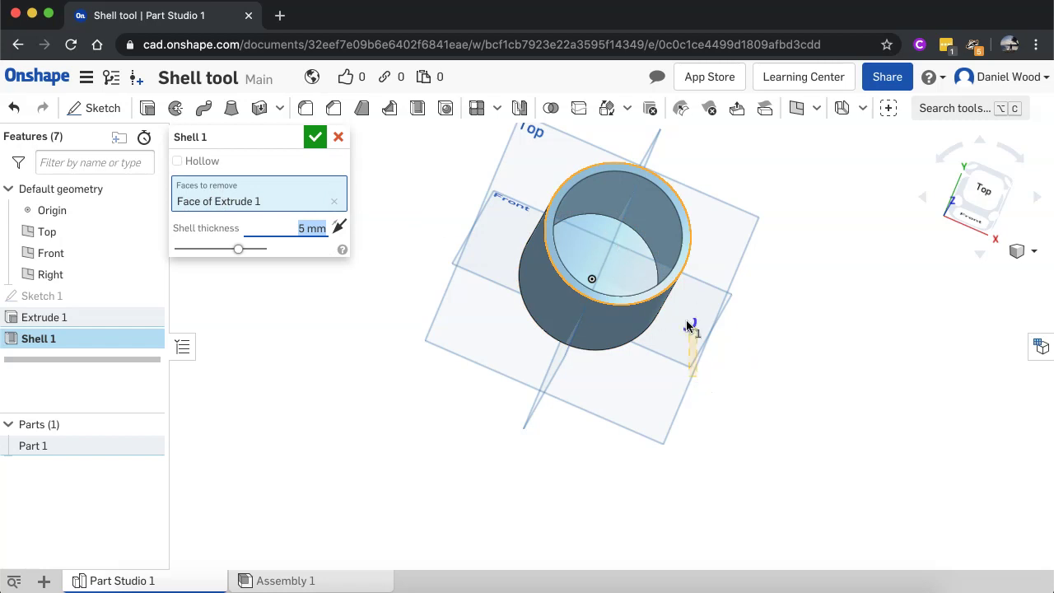
- Also remove the cylinder's bottom face and apply the shell, making an open pipe
{"action": "right_click_drag", "start_coordinate": [733, 389], "coordinate": [721, 276]}
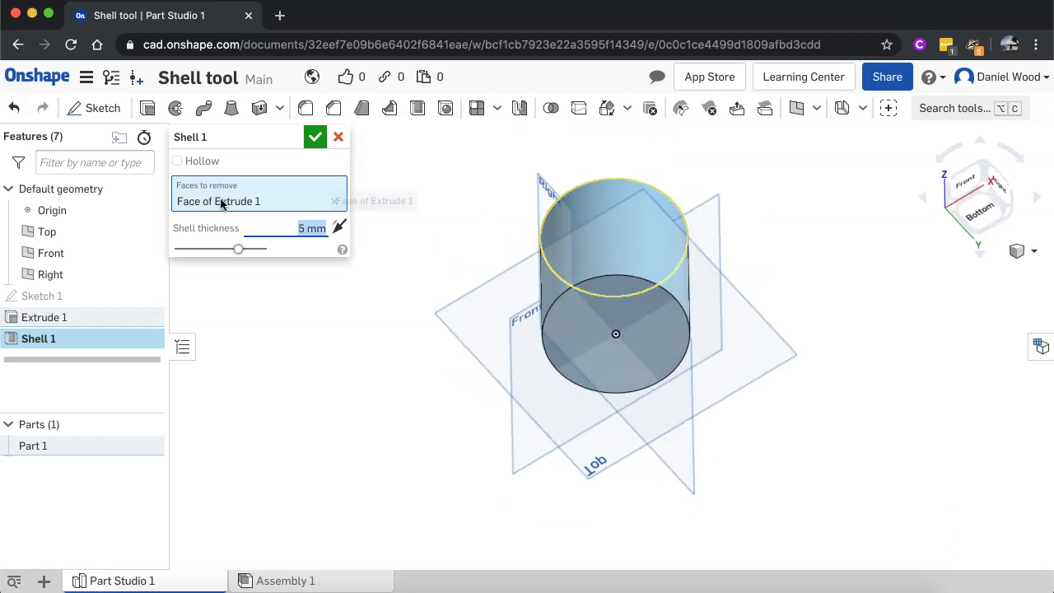
{"action": "left_click", "coordinate": [395, 270]}
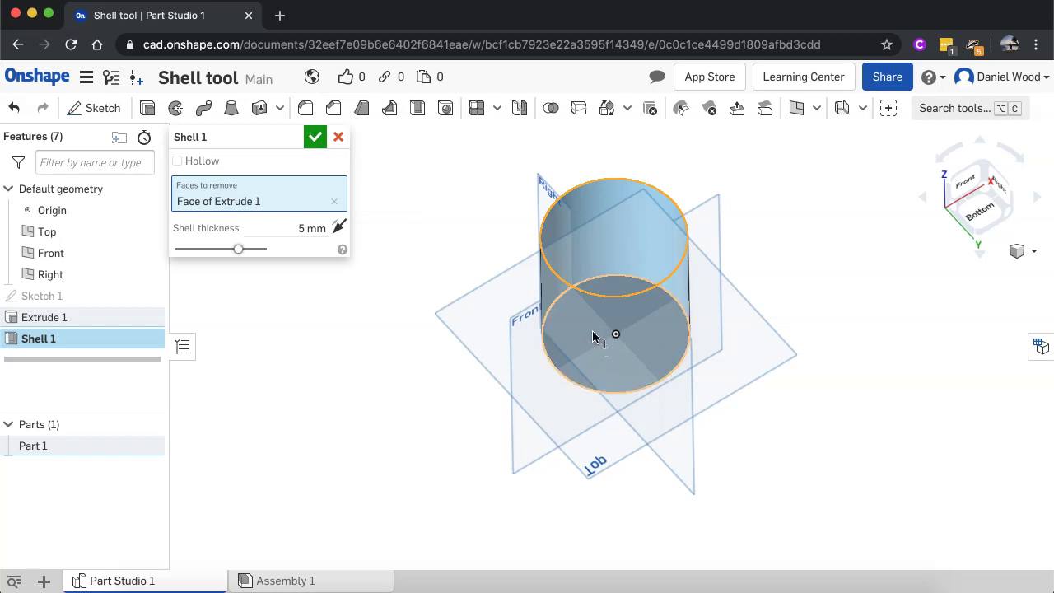
{"action": "left_click", "coordinate": [593, 336]}
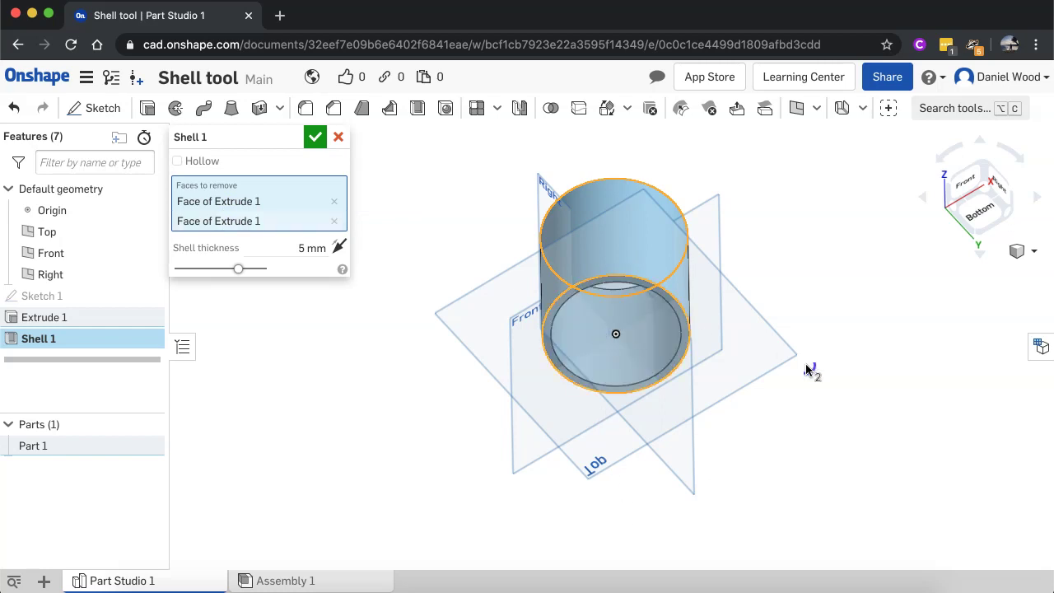
{"action": "right_click_drag", "start_coordinate": [835, 388], "coordinate": [790, 496]}
{"action": "left_click", "coordinate": [965, 213]}
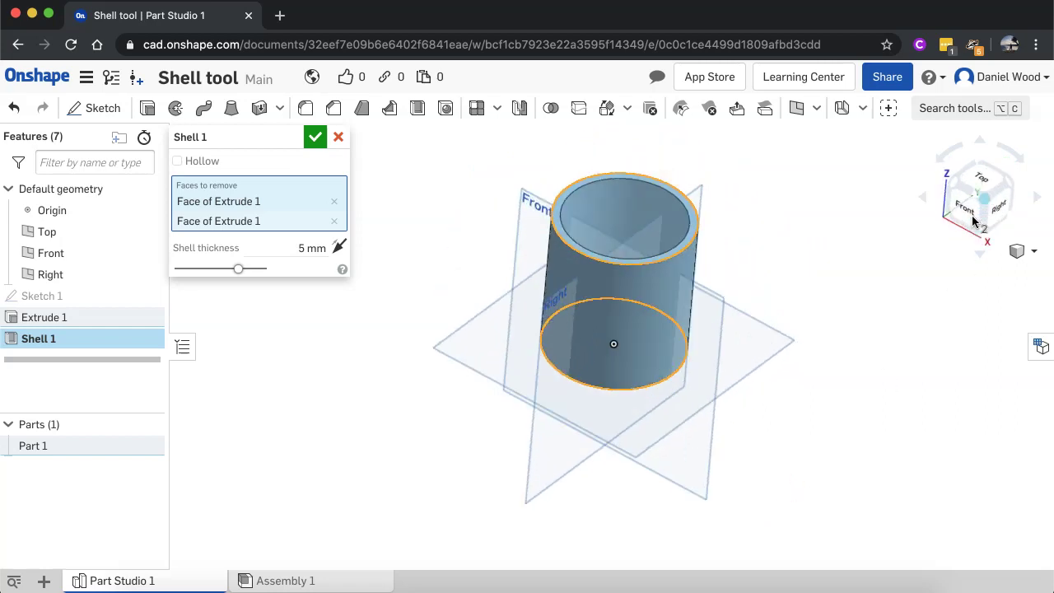
{"action": "left_click", "coordinate": [338, 136]}
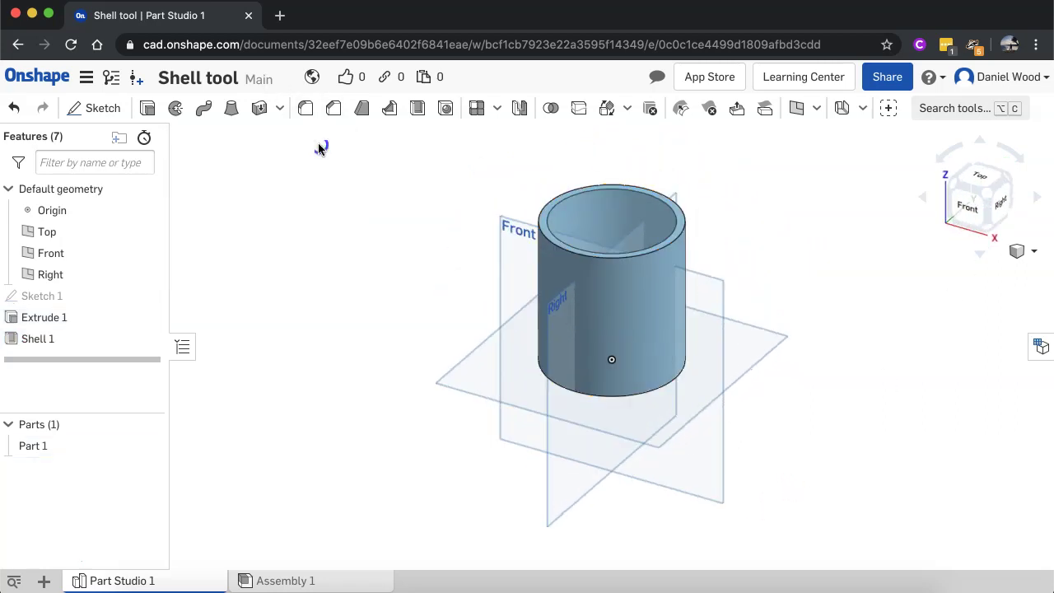
- Delete Sketch 1, Extrude 1 and Shell 1 from the feature list
{"action": "left_click", "coordinate": [56, 337]}
{"action": "left_click", "coordinate": [86, 298], "text": "shift"}
{"action": "key", "text": "Delete"}
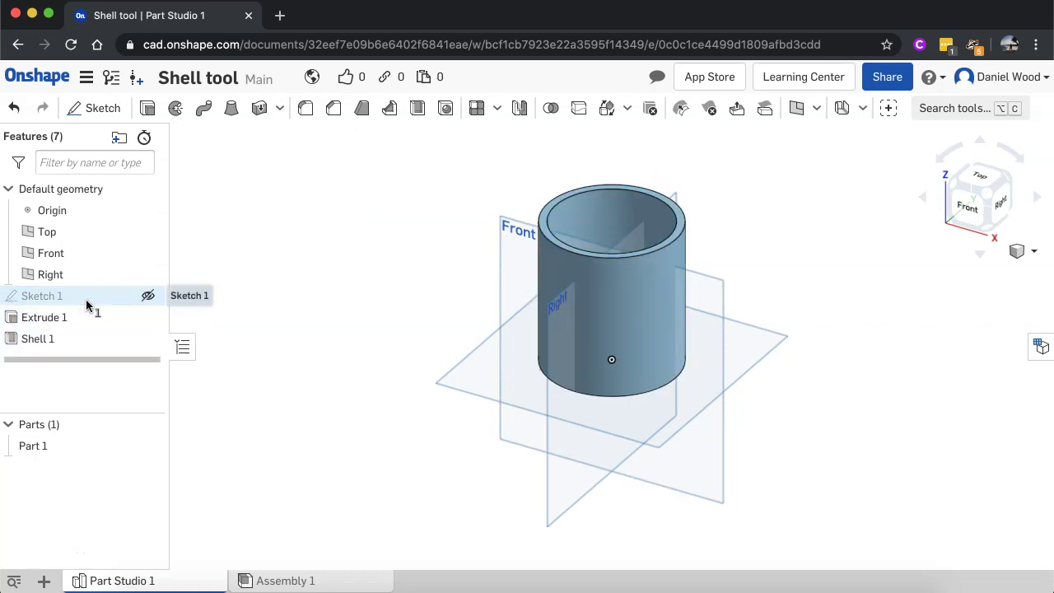
- Sketch a centre-point rectangle at the origin on the Top plane
{"action": "left_click", "coordinate": [95, 108]}
{"action": "left_click", "coordinate": [469, 377]}
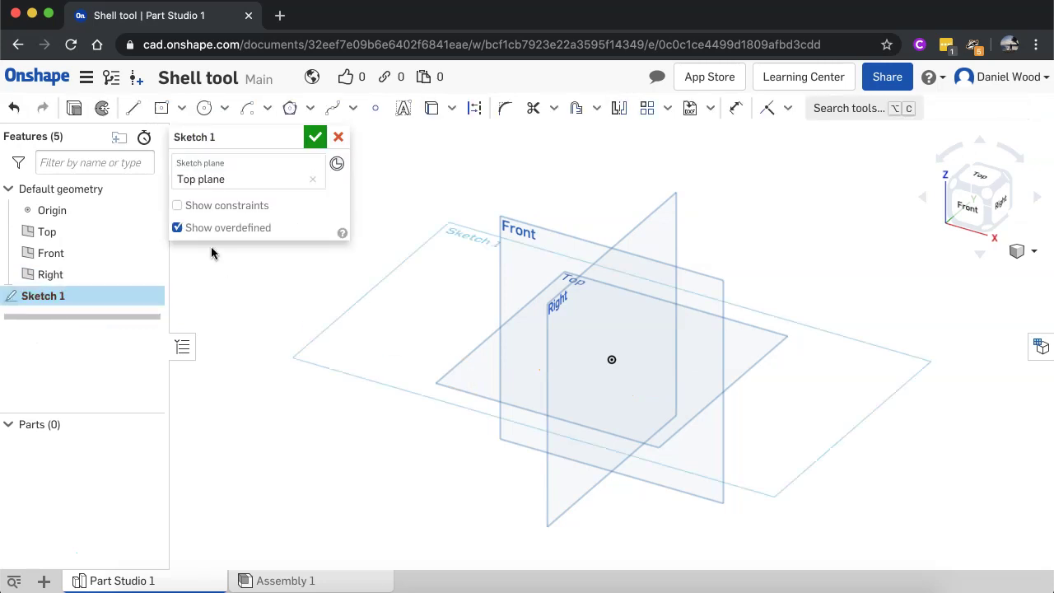
{"action": "left_click", "coordinate": [162, 109]}
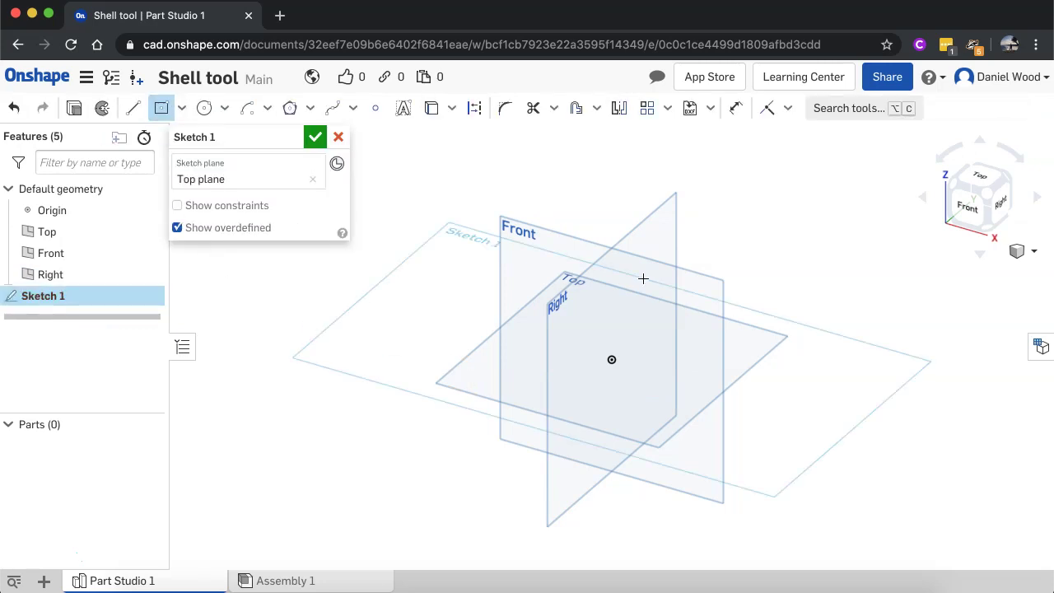
{"action": "left_click", "coordinate": [611, 360]}
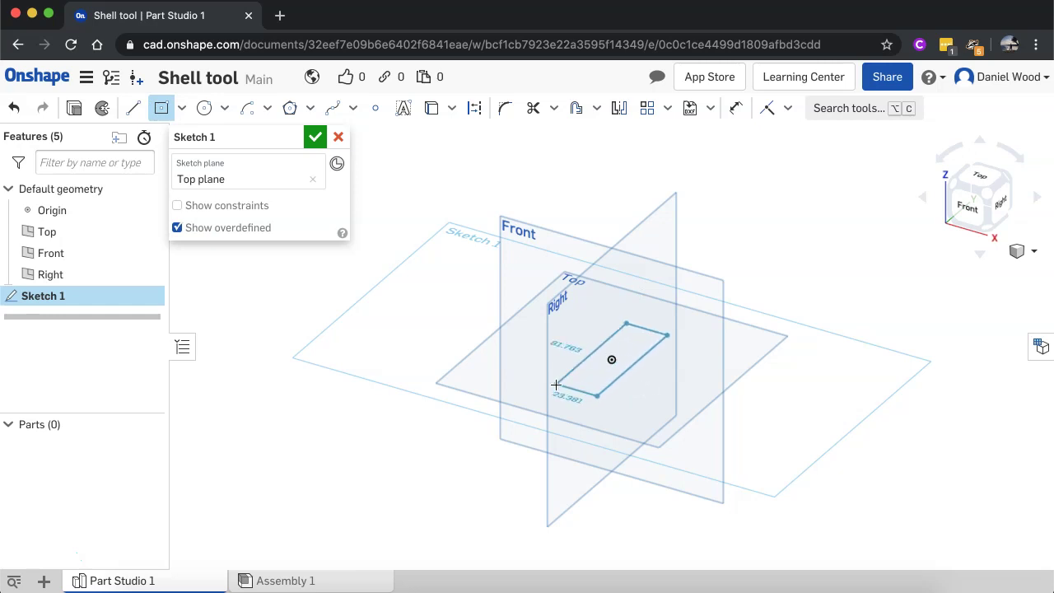
{"action": "left_click", "coordinate": [518, 383]}
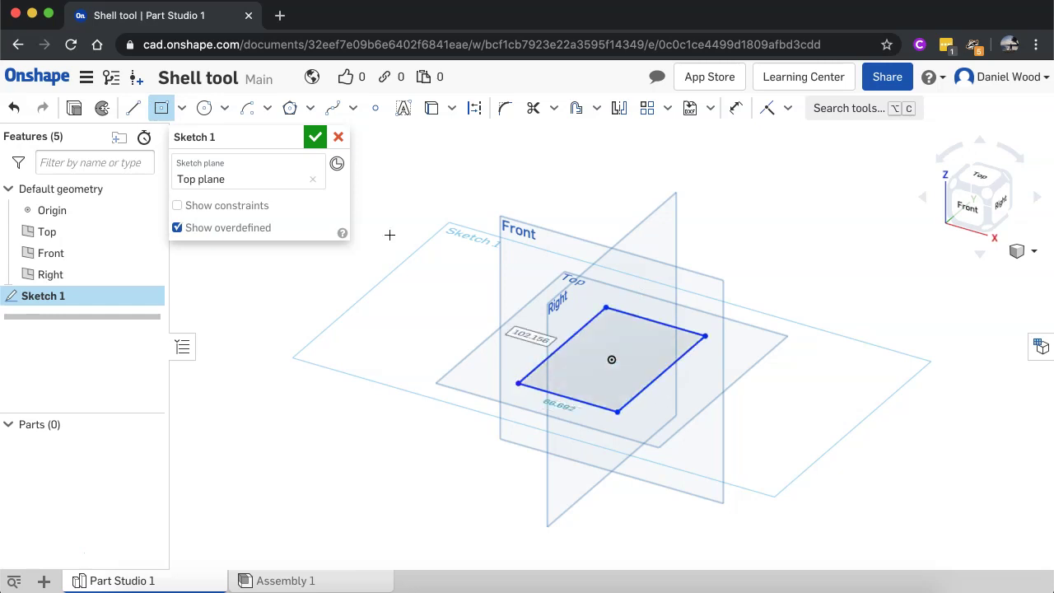
{"action": "left_click", "coordinate": [315, 137]}
- Extrude the rectangle about 92 mm into a solid box, Part 1
{"action": "left_click", "coordinate": [144, 109]}
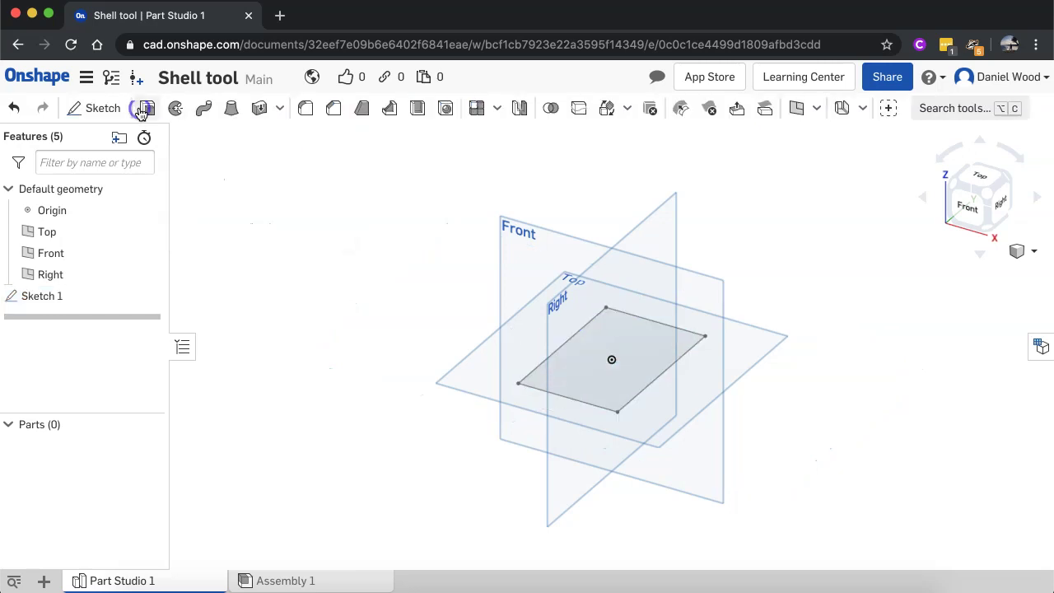
{"action": "left_click", "coordinate": [608, 350]}
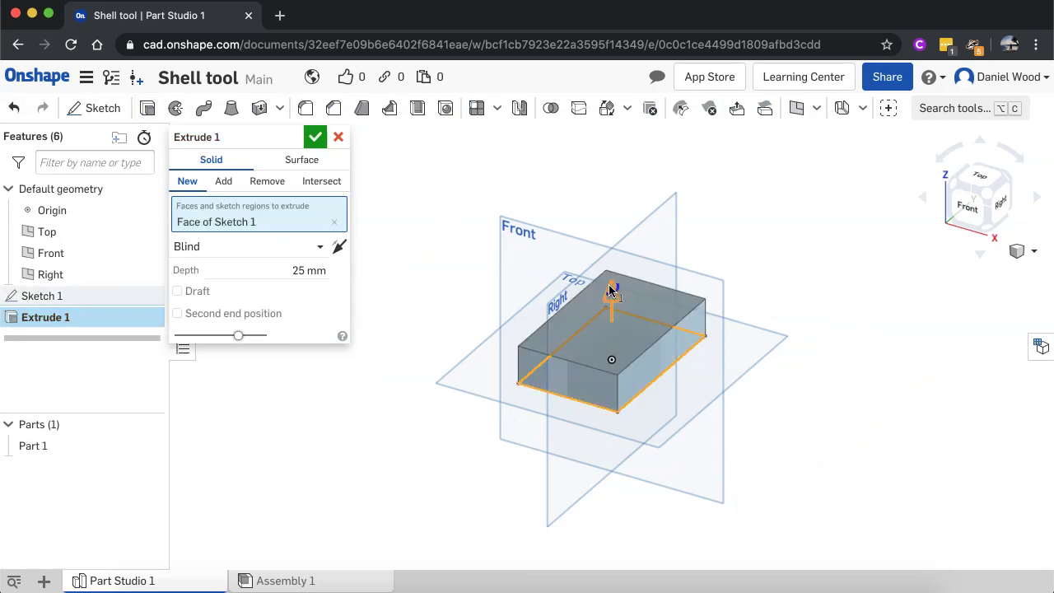
{"action": "left_click_drag", "start_coordinate": [611, 290], "coordinate": [616, 200]}
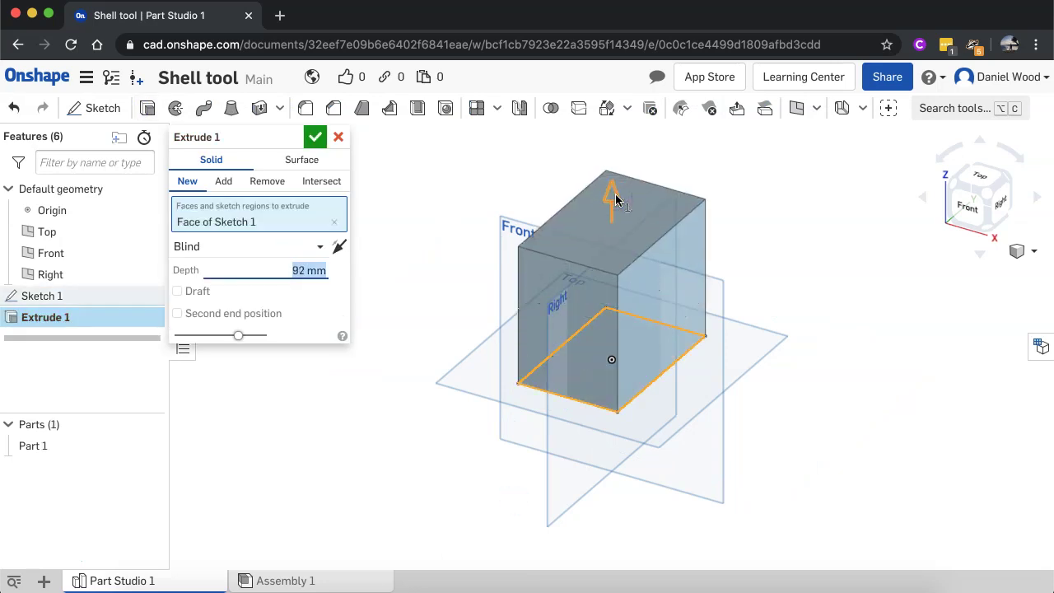
{"action": "left_click", "coordinate": [317, 137]}
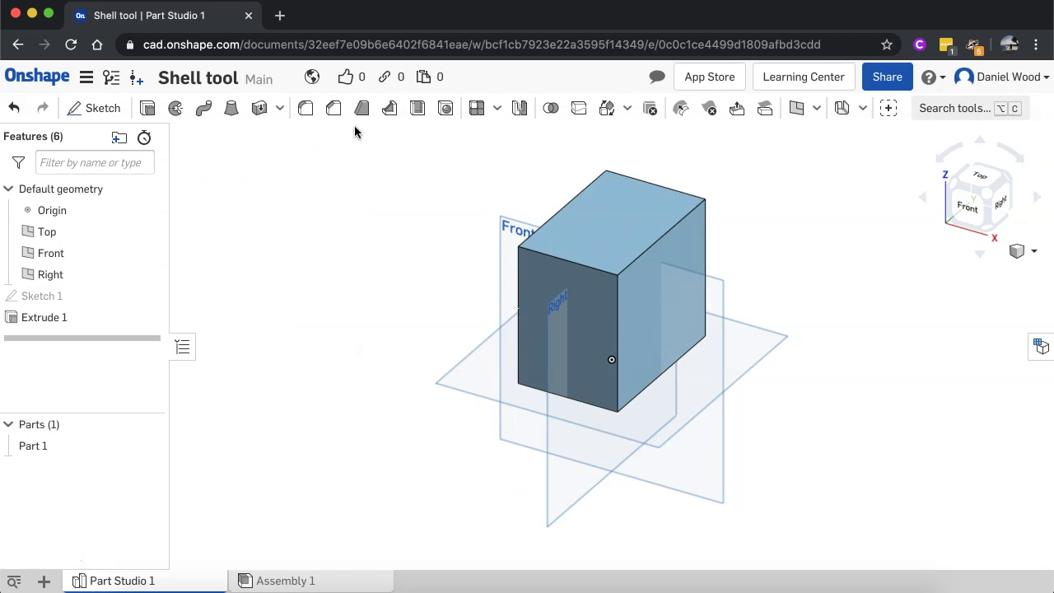
- Preview a 2.5 mm shell of the box with its front face removed
{"action": "left_click", "coordinate": [418, 109]}
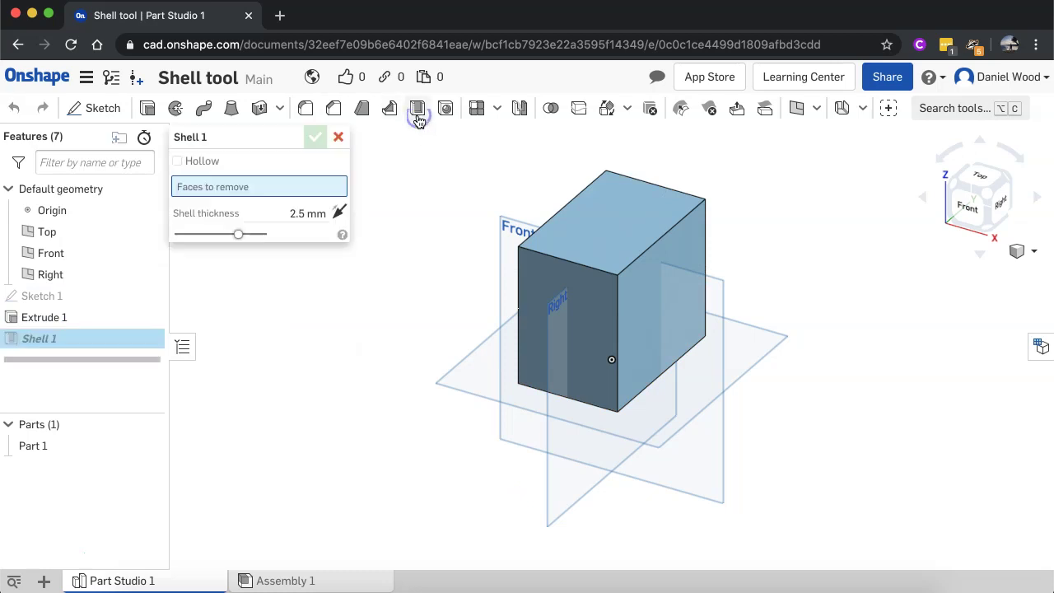
{"action": "left_click", "coordinate": [596, 348]}
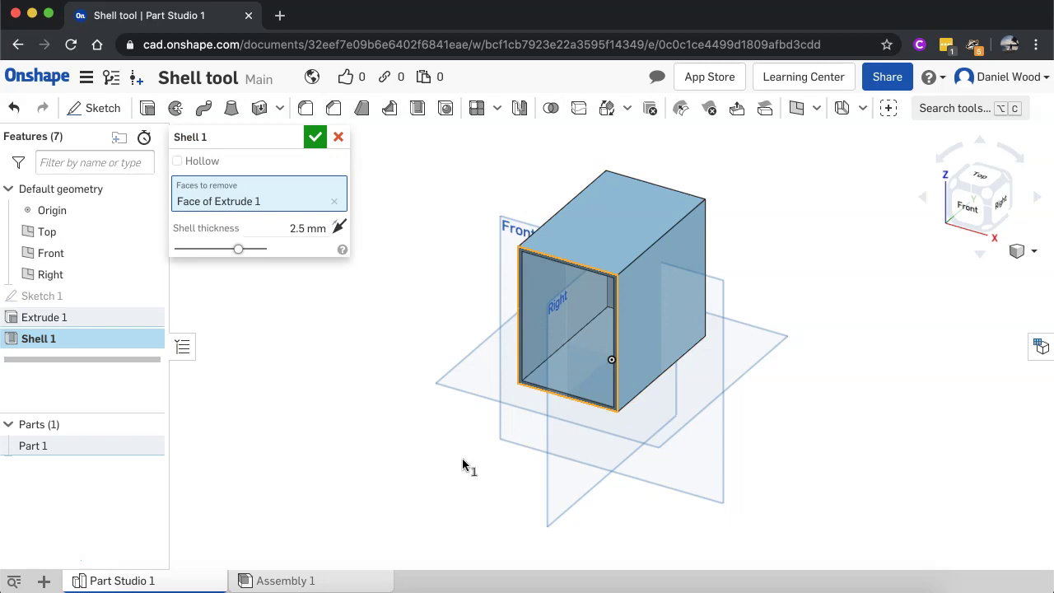
{"action": "key", "text": "shift+1"}
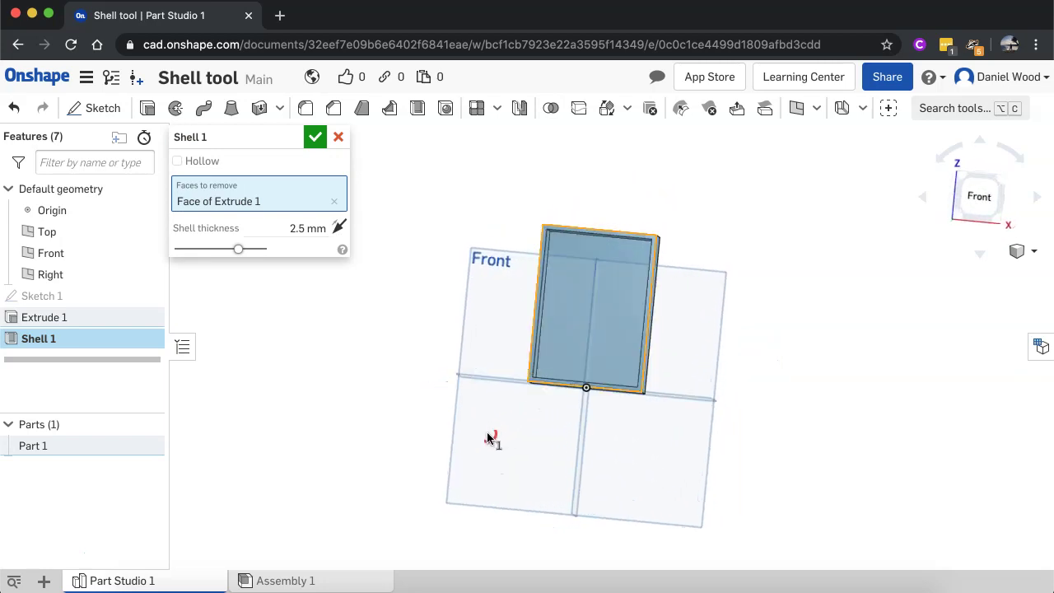
{"action": "key", "text": "shift+7"}
{"action": "key", "text": "Left"}
{"action": "key", "text": "Left"}
{"action": "key", "text": "Left"}
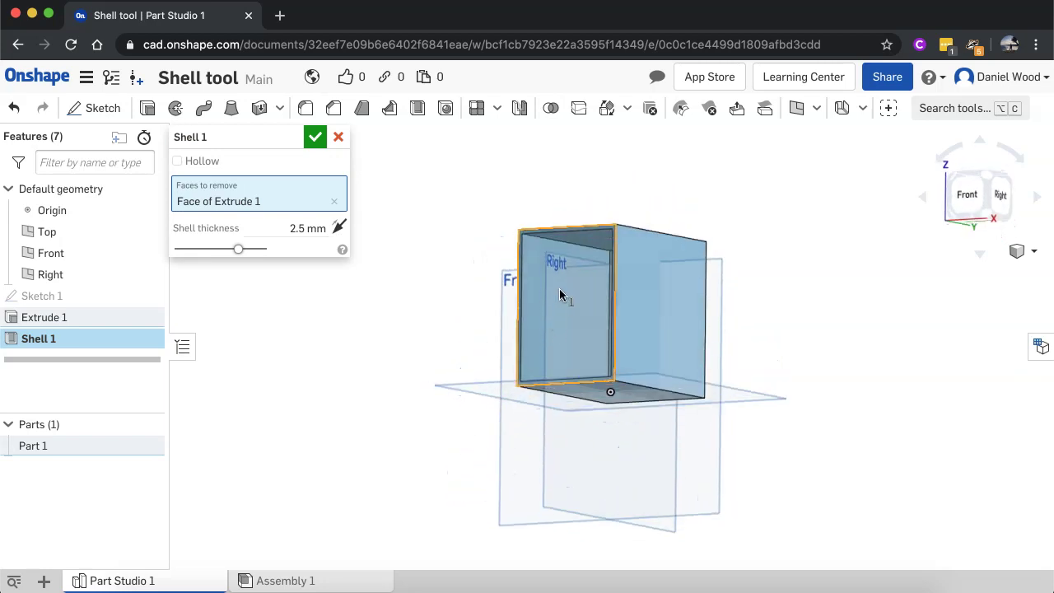
{"action": "key", "text": "Left"}
{"action": "key", "text": "Right"}
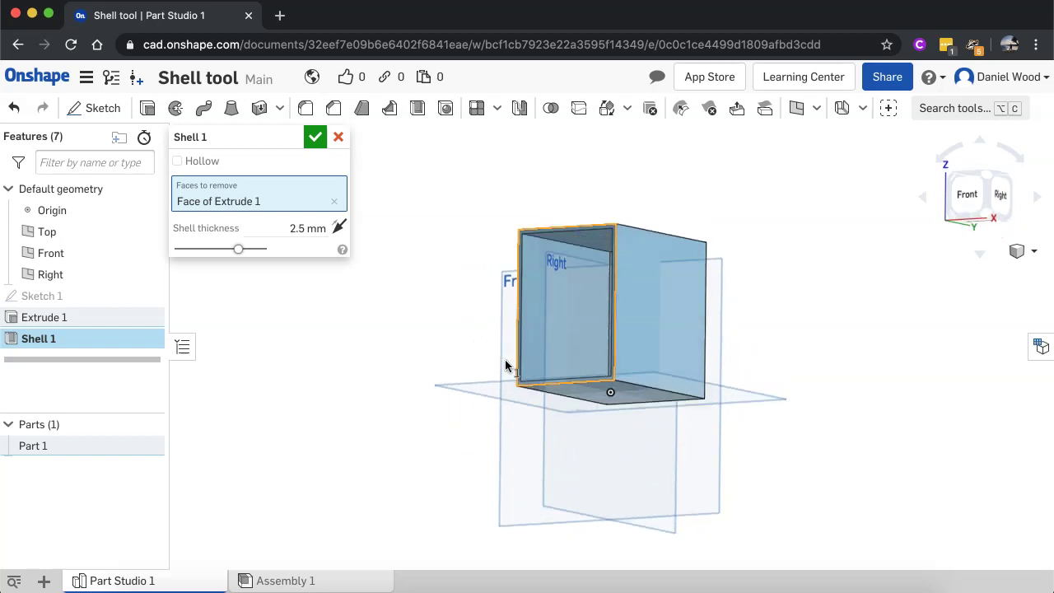
{"action": "left_click", "coordinate": [544, 331]}
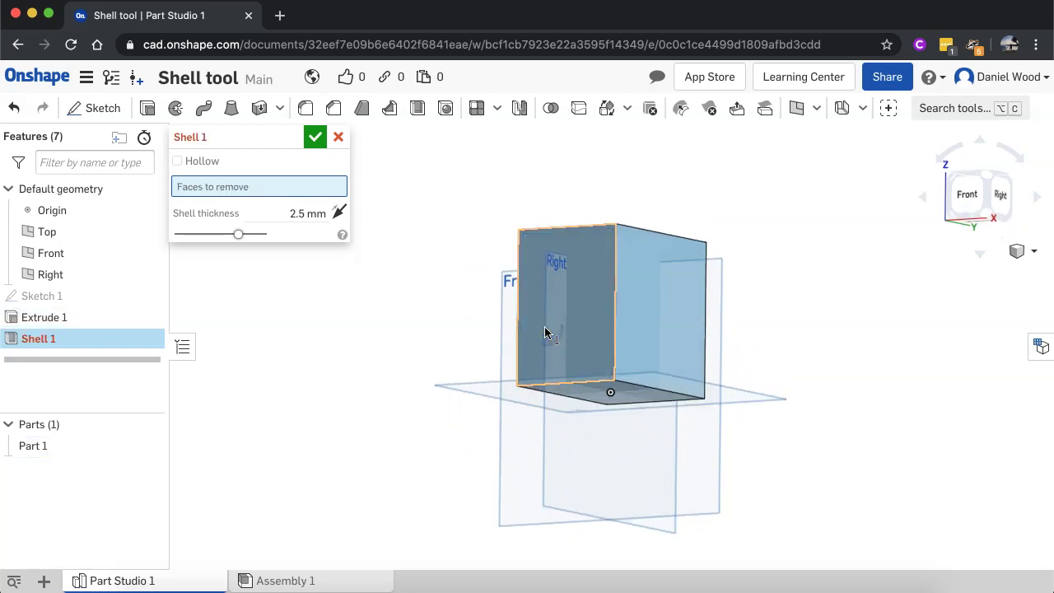
{"action": "left_click", "coordinate": [591, 288]}
{"action": "key", "text": "shift+1"}
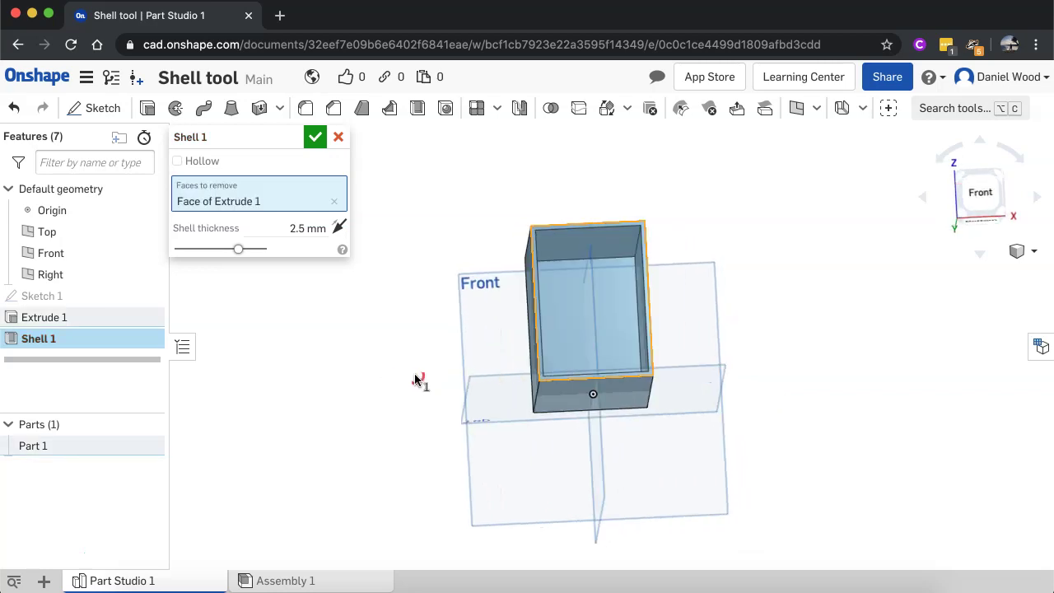
{"action": "key", "text": "Left"}
{"action": "key", "text": "Left"}
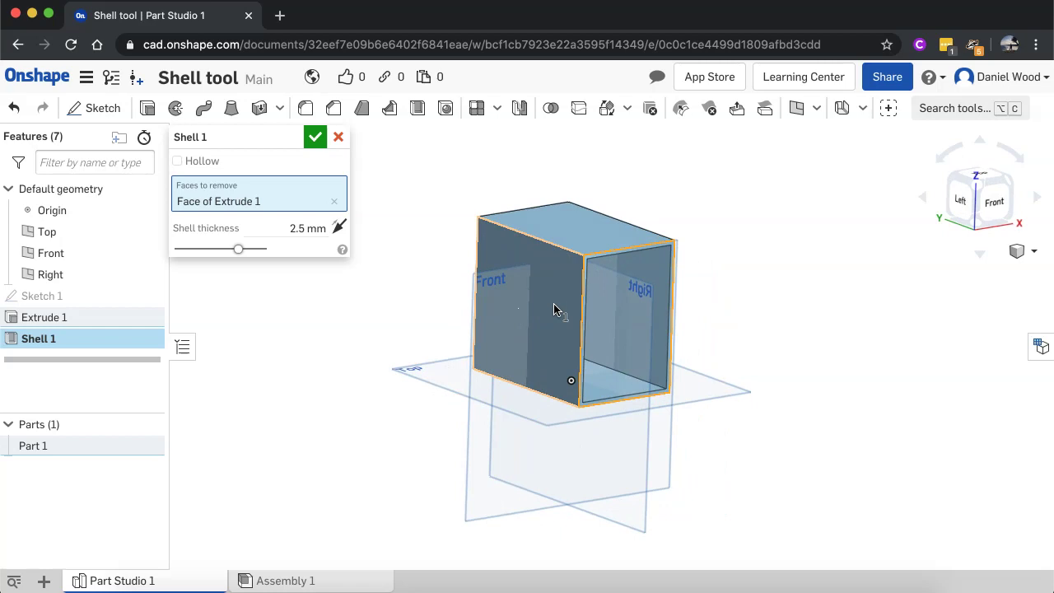
- Remove two more box faces and apply the 2.5 mm shell with three faces removed
{"action": "left_click", "coordinate": [554, 304]}
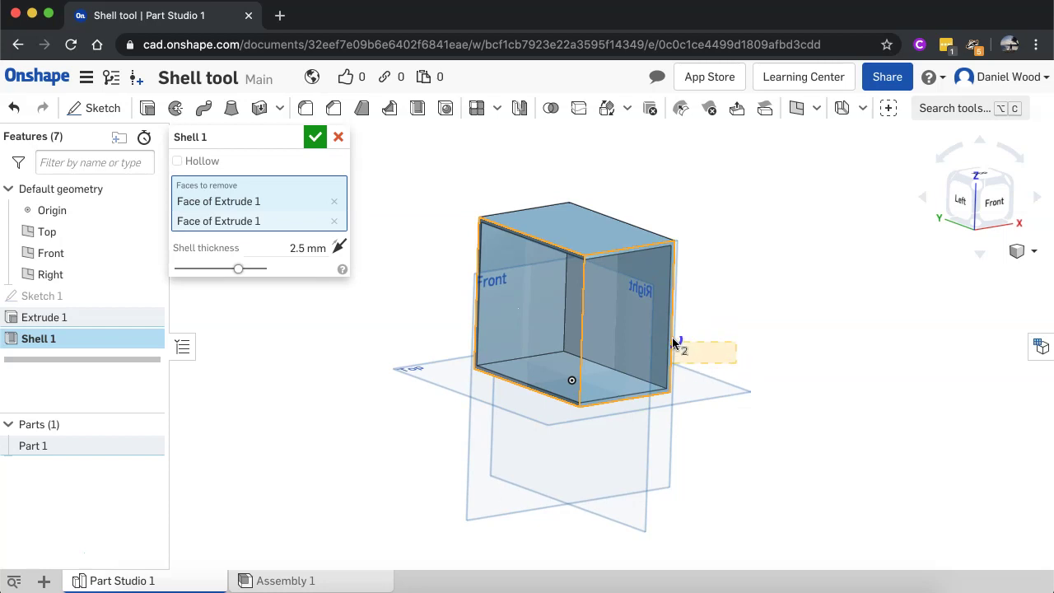
{"action": "right_click_drag", "start_coordinate": [824, 271], "coordinate": [655, 288]}
{"action": "left_click", "coordinate": [627, 282]}
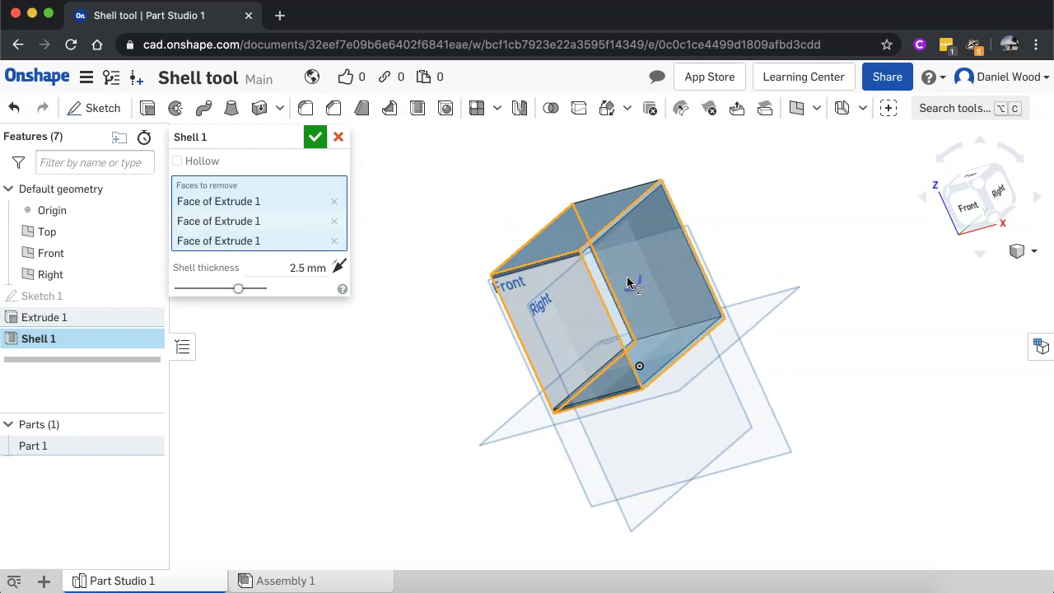
{"action": "mouse_move", "coordinate": [834, 319]}
{"action": "right_mouse_down"}
{"action": "mouse_move", "coordinate": [842, 321]}
{"action": "mouse_move", "coordinate": [831, 325]}
{"action": "right_mouse_up"}
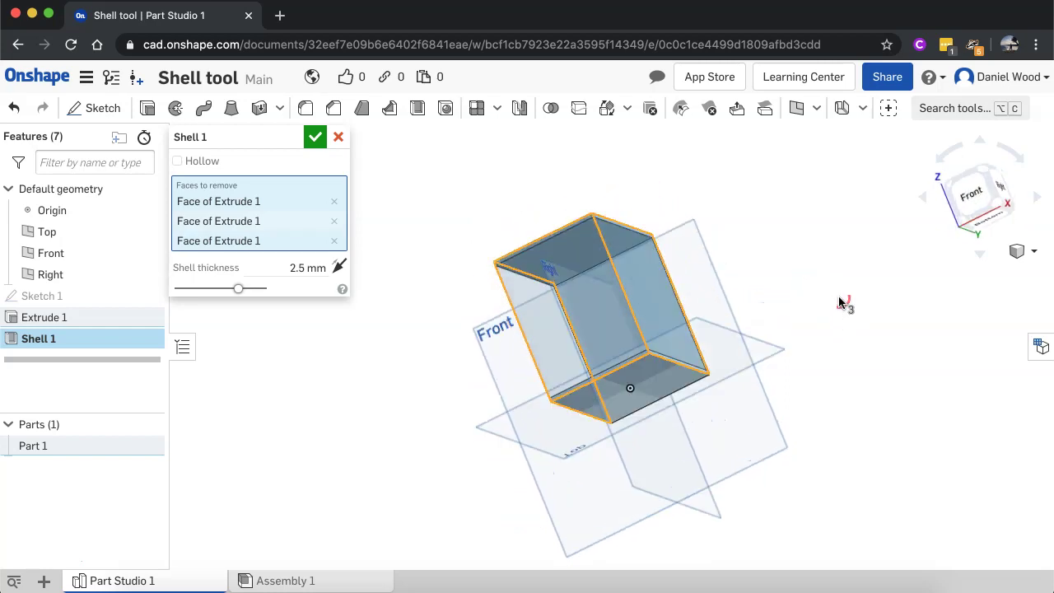
{"action": "left_click", "coordinate": [316, 137]}
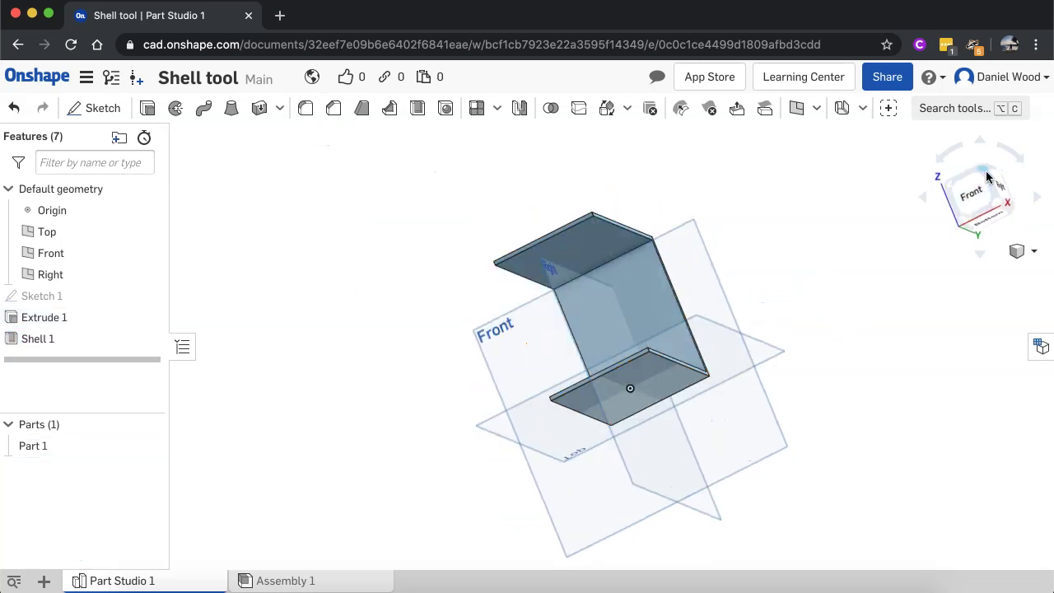
- Return to the isometric view to show the finished C-shaped channel
{"action": "left_click", "coordinate": [982, 177]}
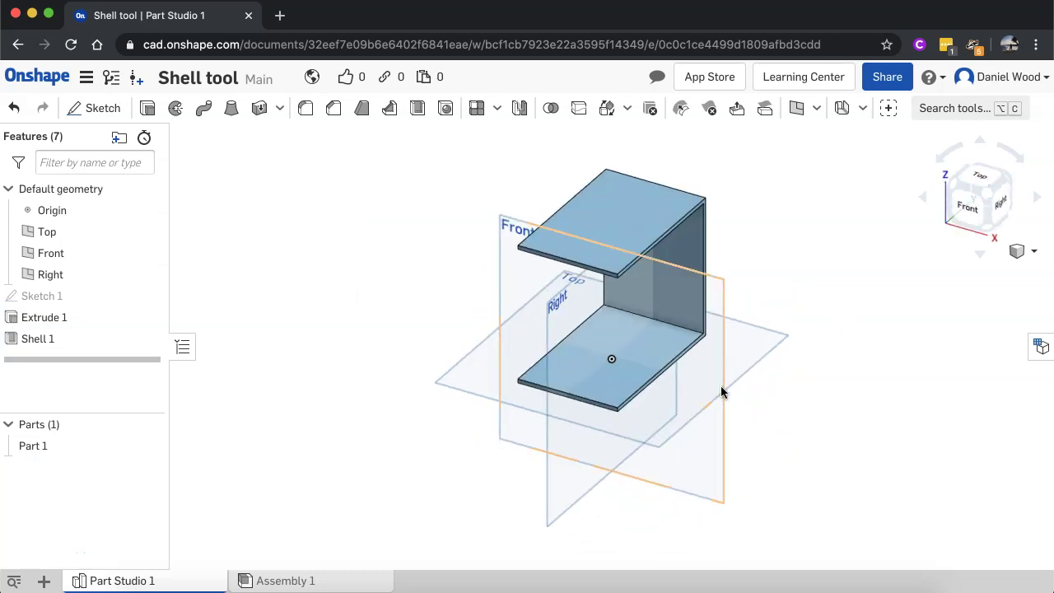